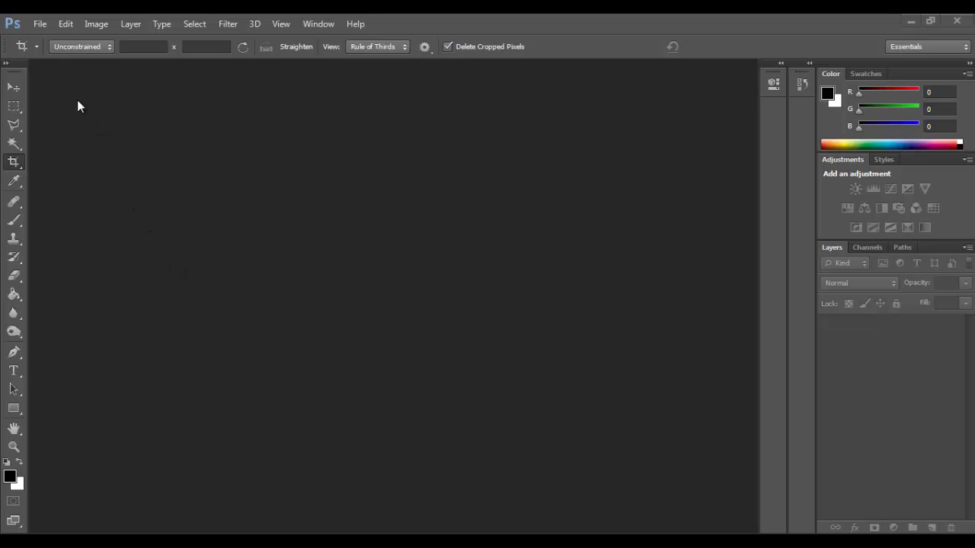
Load the seven photos DSC03417.JPG through DSC03431.JPG into one layer stack, with automatic alignment of the source images enabled.
left_click(41, 25)
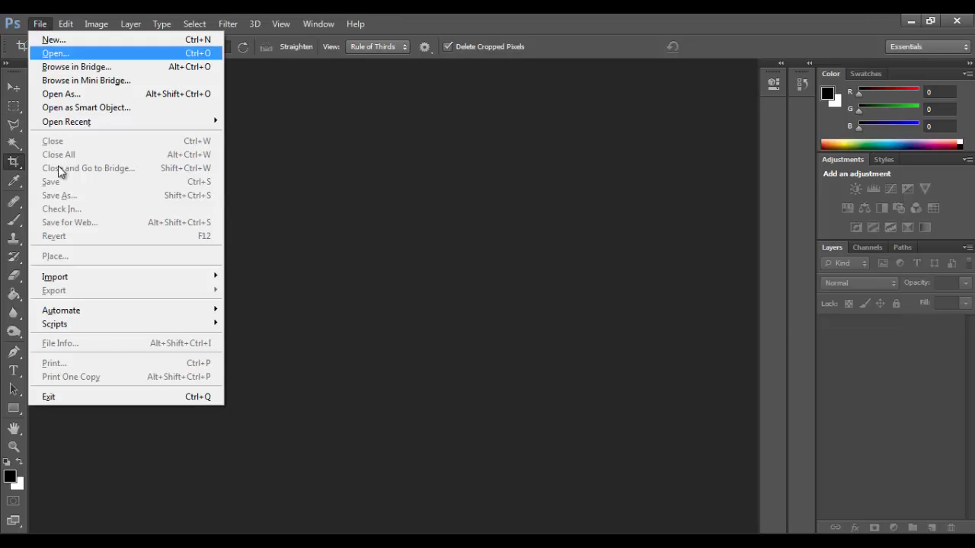
mouse_move(90, 327)
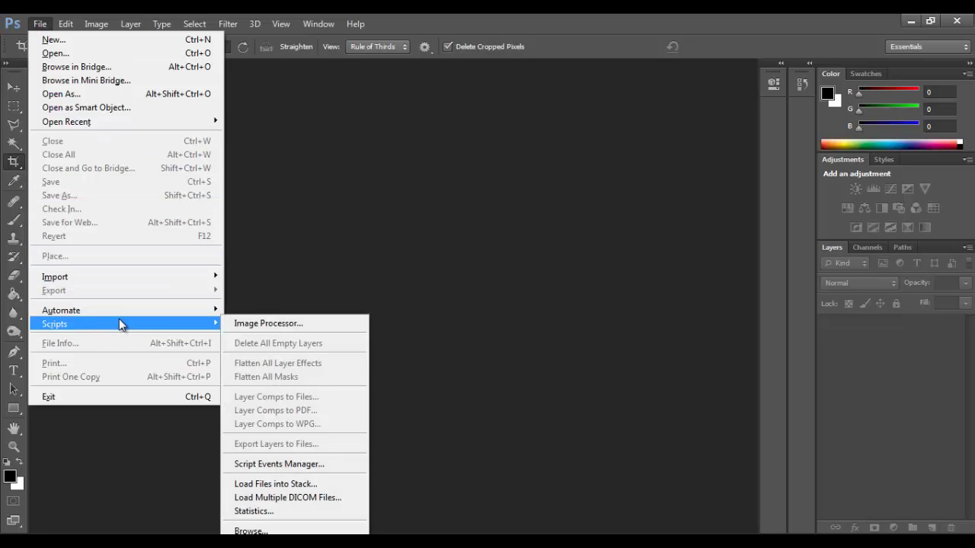
left_click(300, 485)
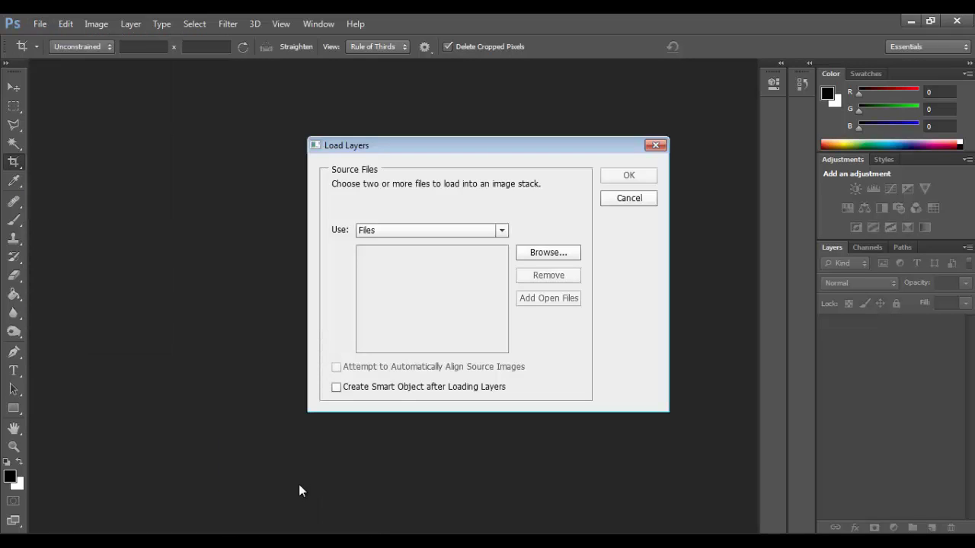
left_click(545, 255)
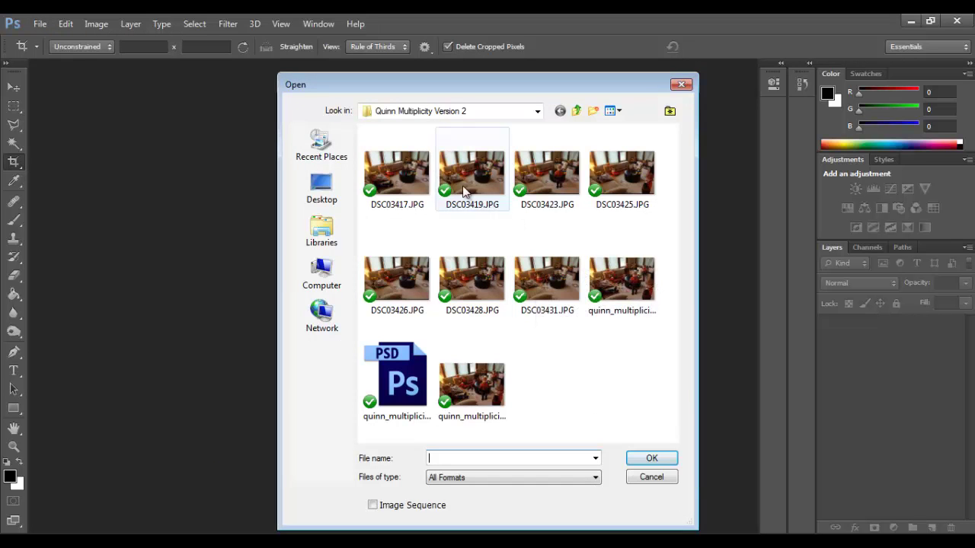
left_click(404, 166)
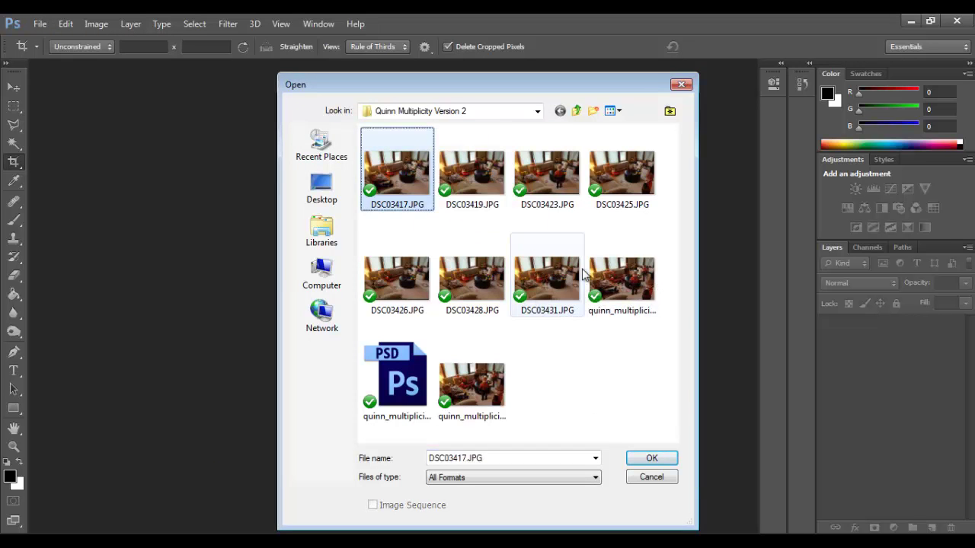
left_click(559, 279, "shift")
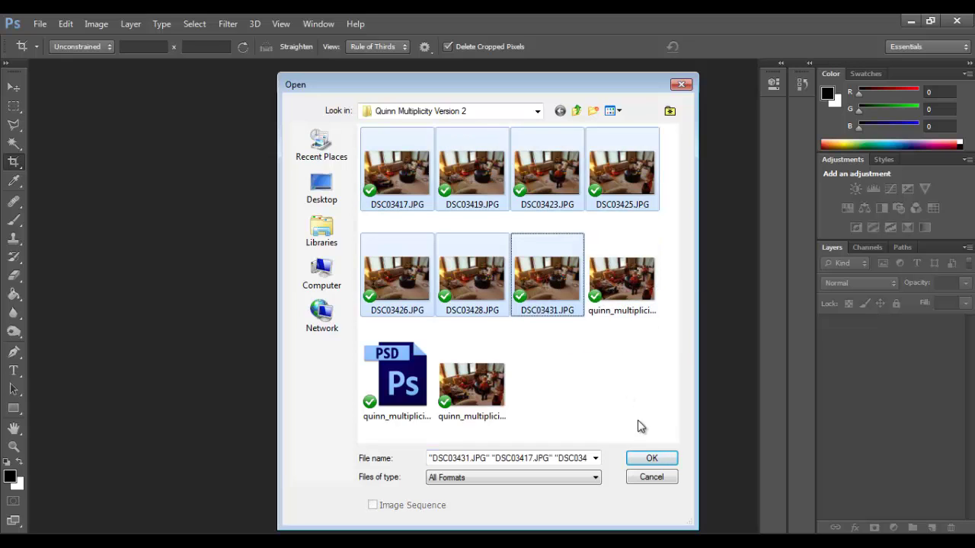
left_click(642, 460)
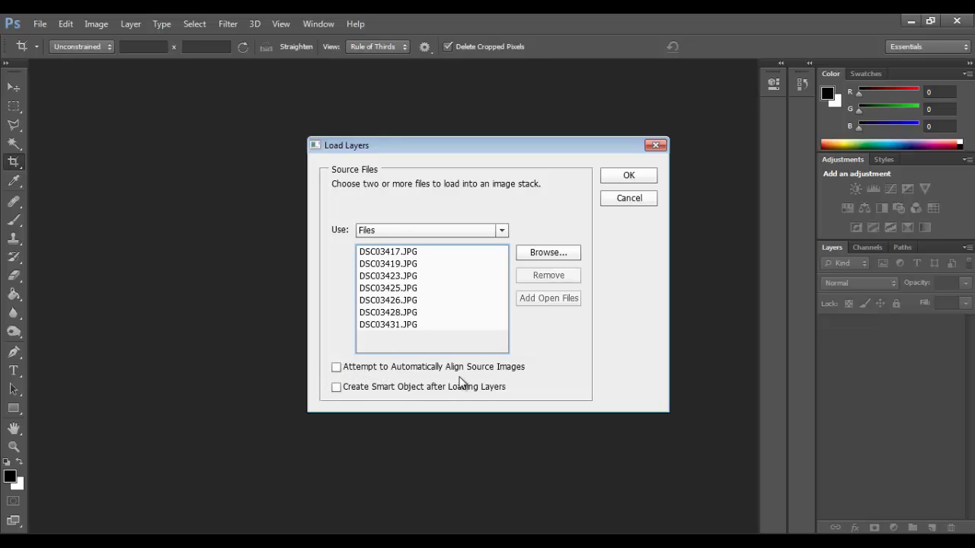
left_click(336, 368)
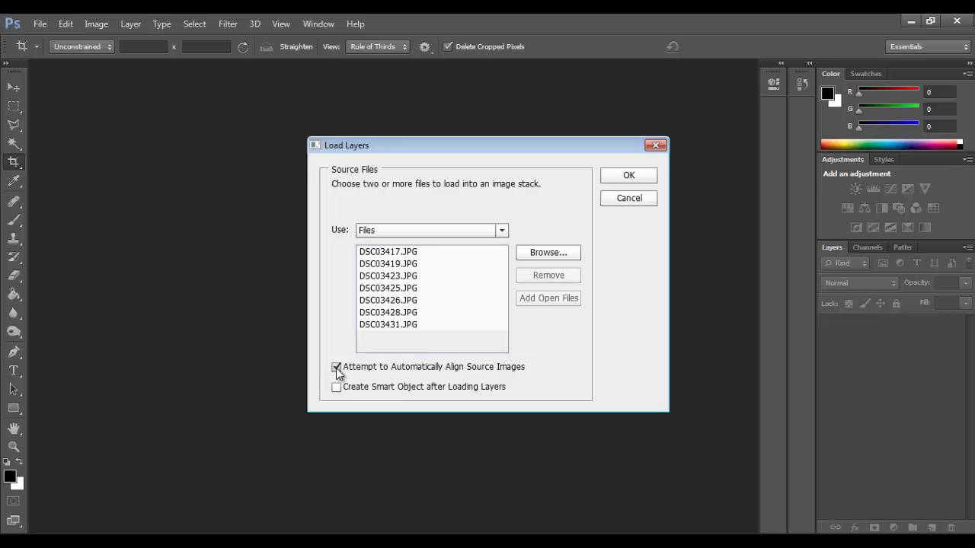
left_click(629, 175)
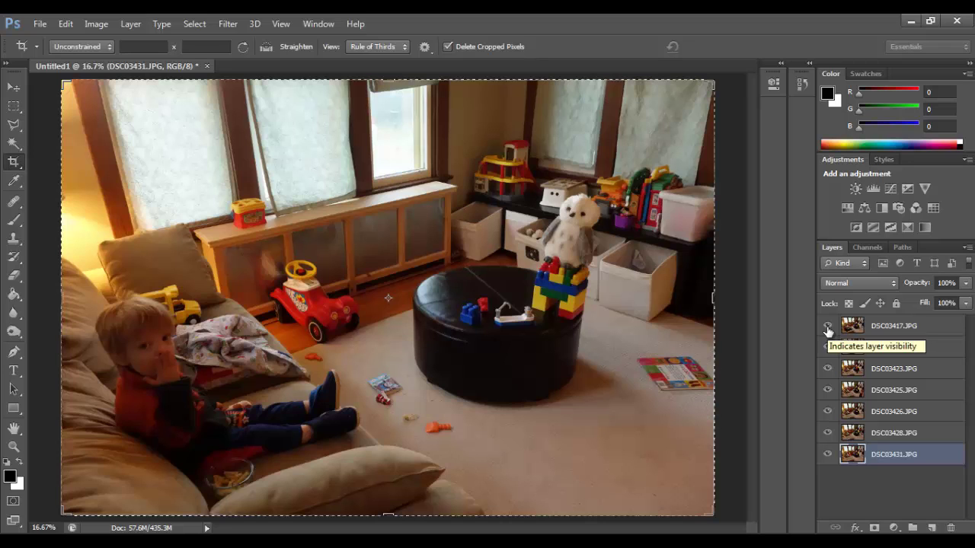
Examine the boy's position in each photo by hiding the layers one after another, and make all layers visible again.
left_click(828, 328)
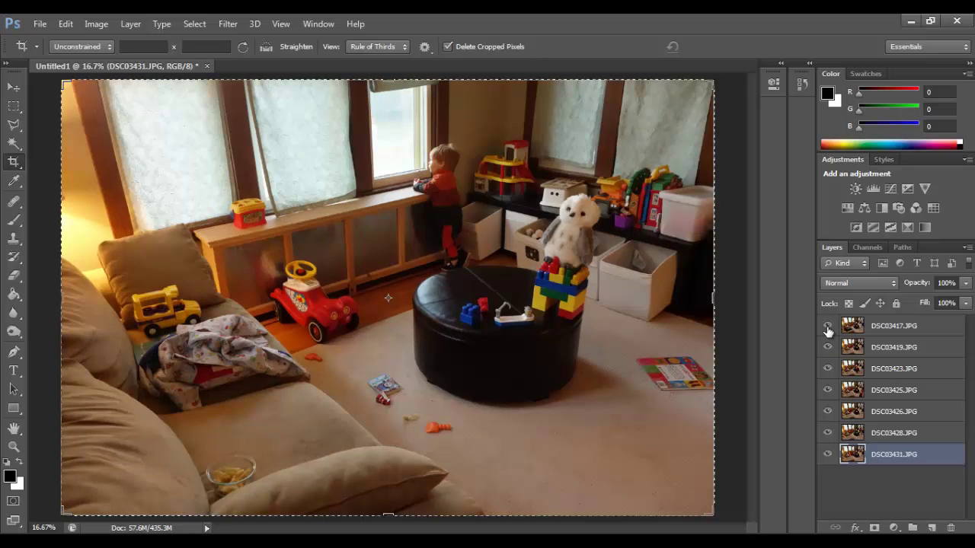
left_click(828, 329)
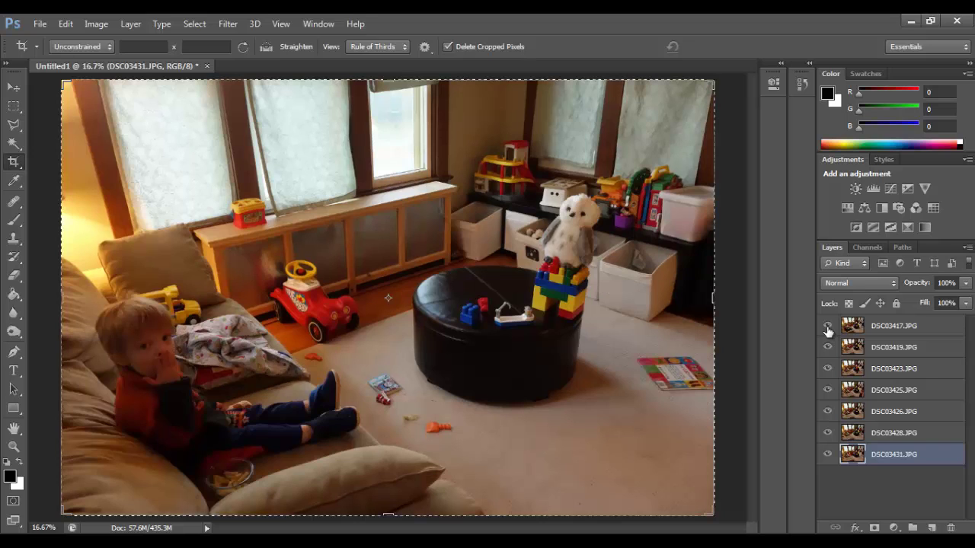
left_click(828, 328)
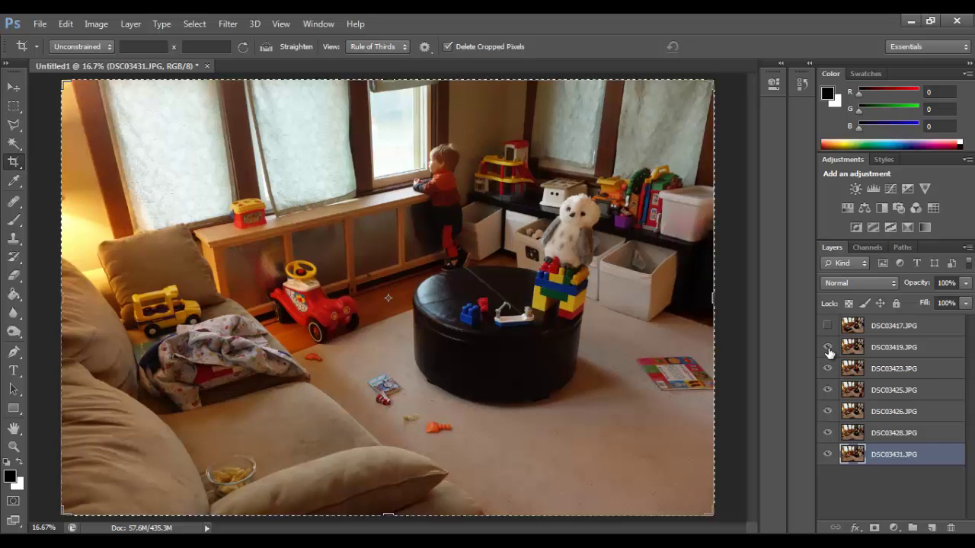
left_click(828, 349)
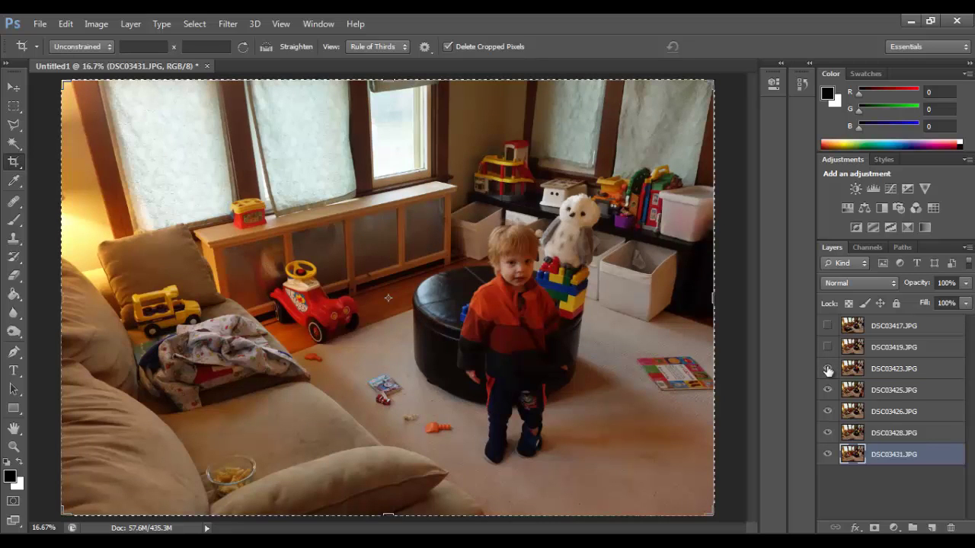
left_click(828, 369)
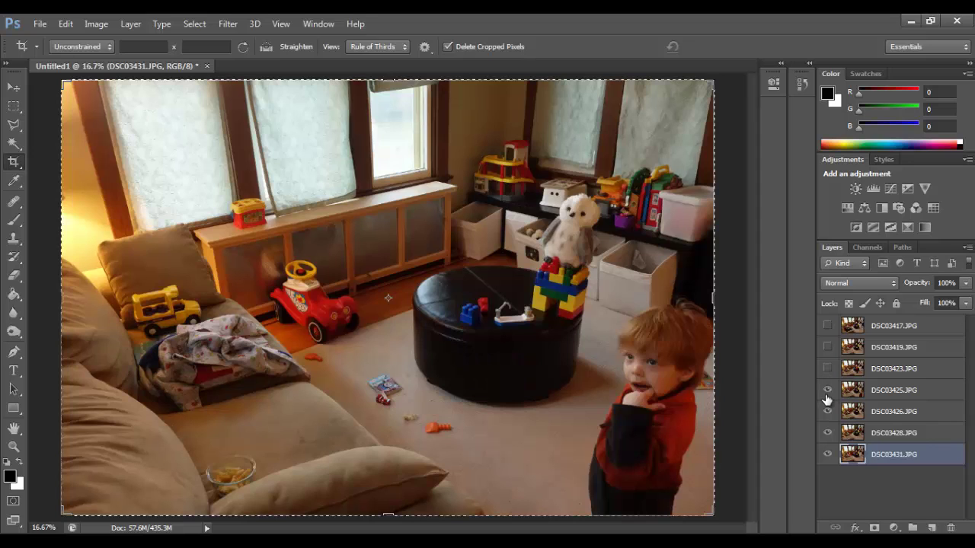
left_click(827, 393)
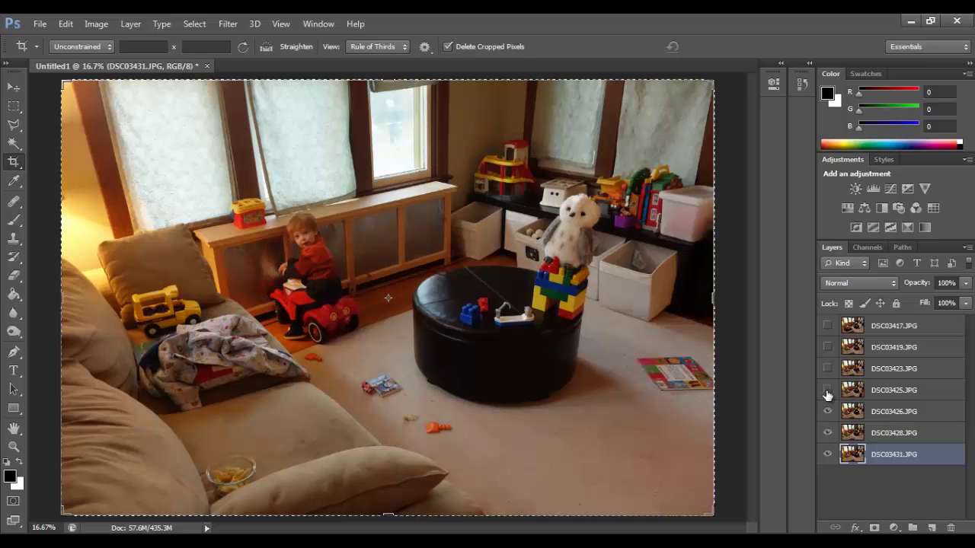
left_click(828, 412)
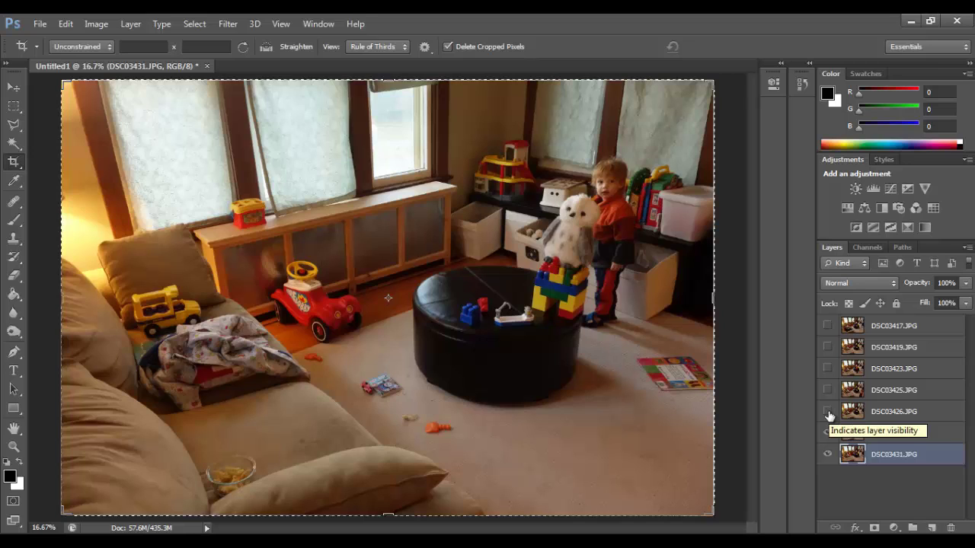
left_click(828, 432)
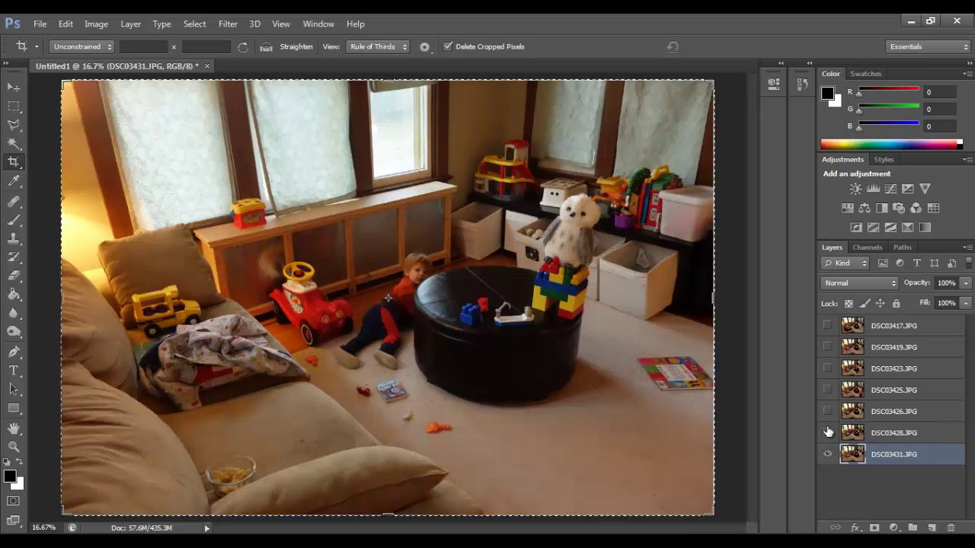
left_click_drag(827, 433, 826, 326)
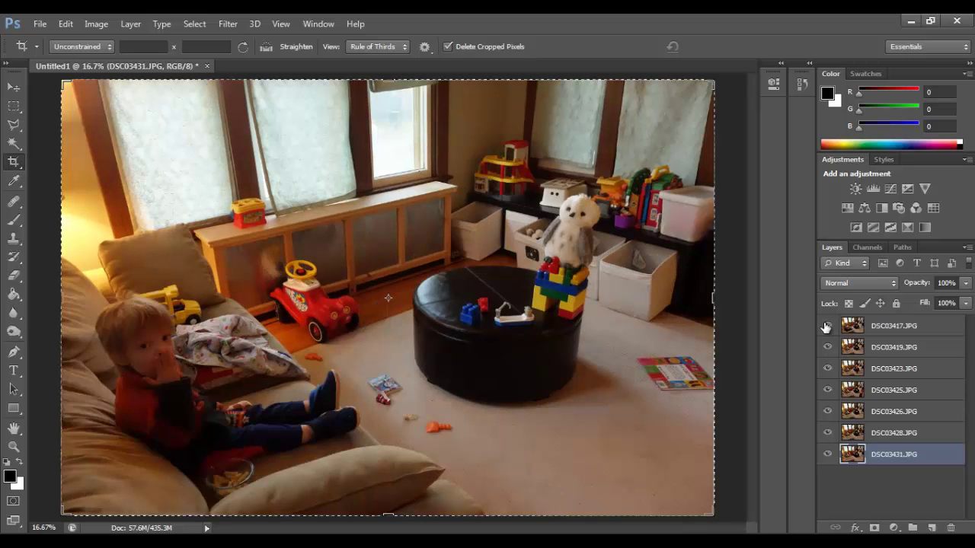
Lower the opacity of the DSC03417.JPG layer to 59%.
left_click(897, 331)
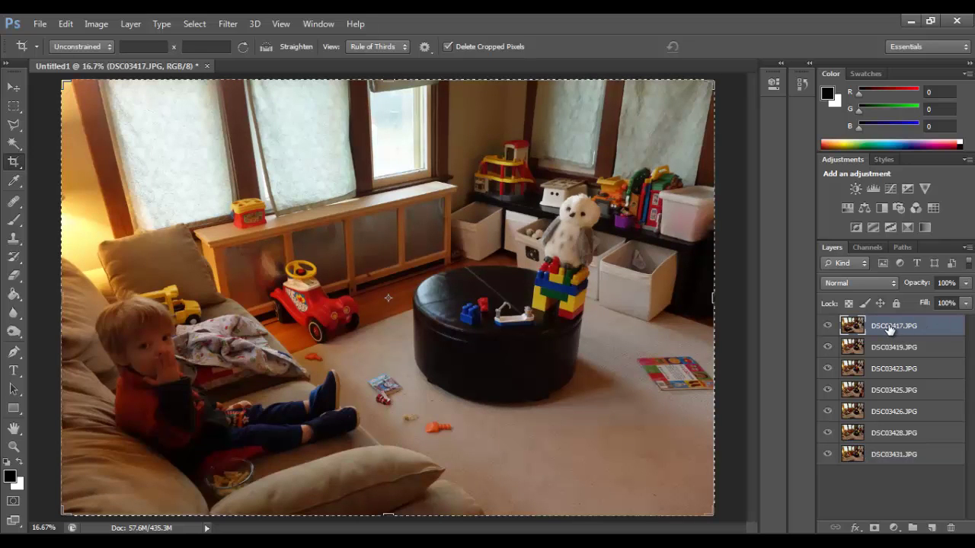
left_click(964, 282)
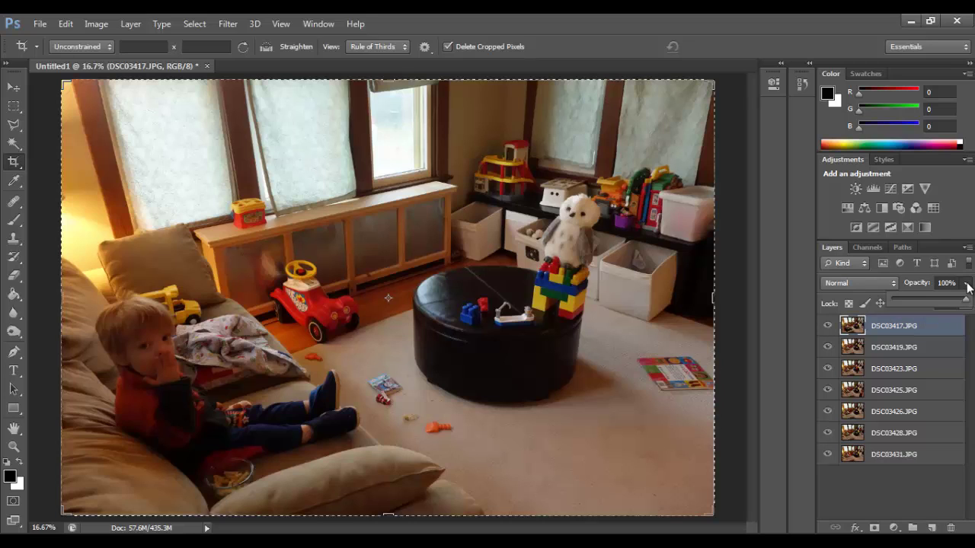
left_click(931, 297)
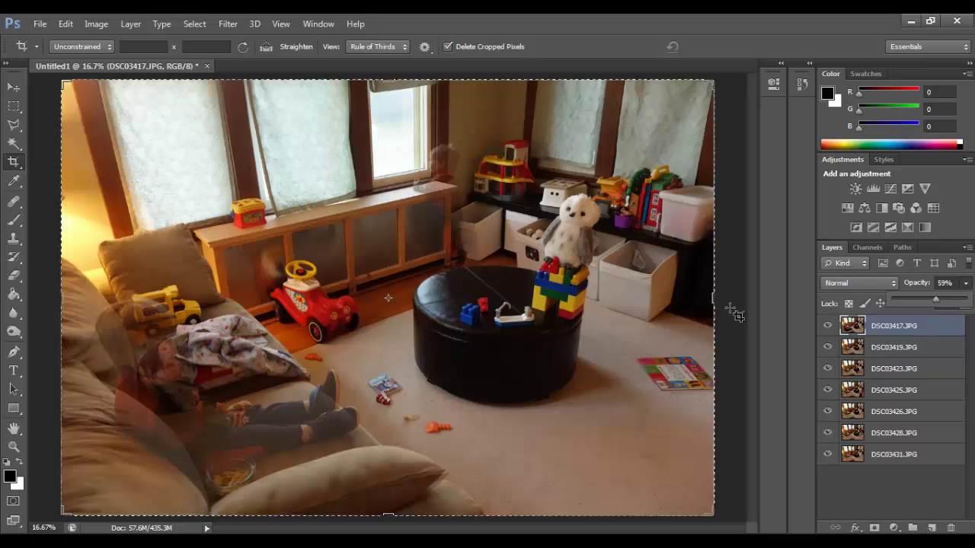
Set the Clone Stamp source on the DSC03419.JPG layer at the top of the head of the boy by the window.
left_click(903, 356)
left_click(903, 354)
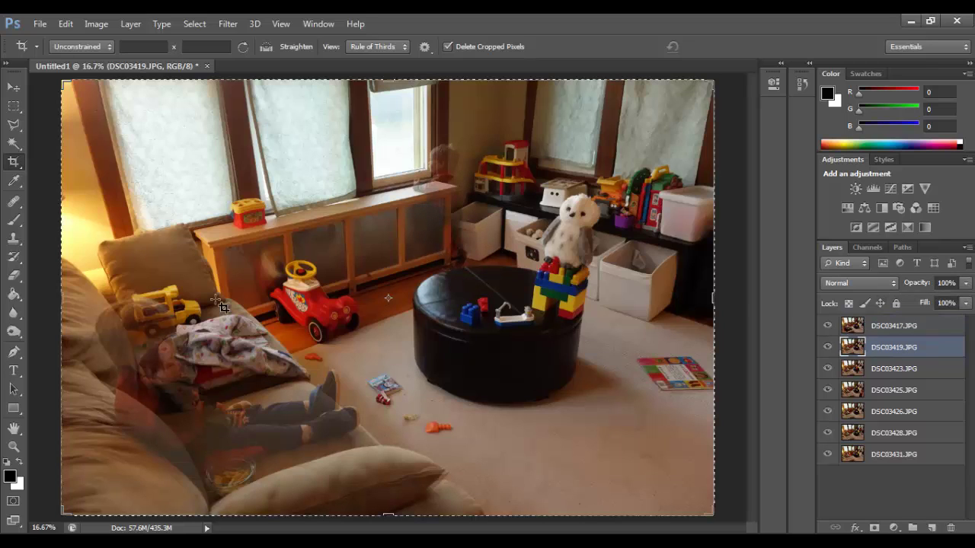
left_click(14, 241)
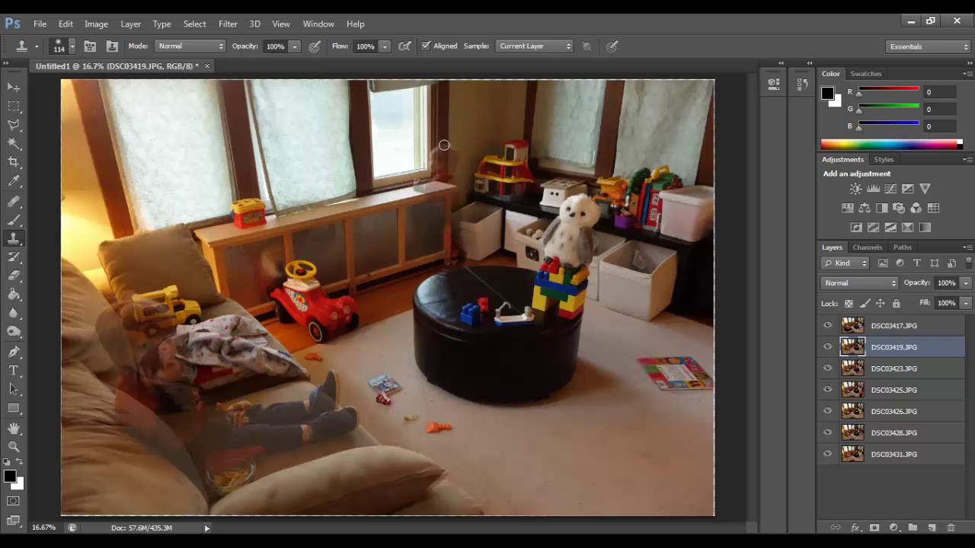
key("alt")
key("alt")
left_click(444, 145, "alt")
Clone the boy standing at the window, from head to feet, onto the DSC03417.JPG layer over his faint image.
left_click(902, 330)
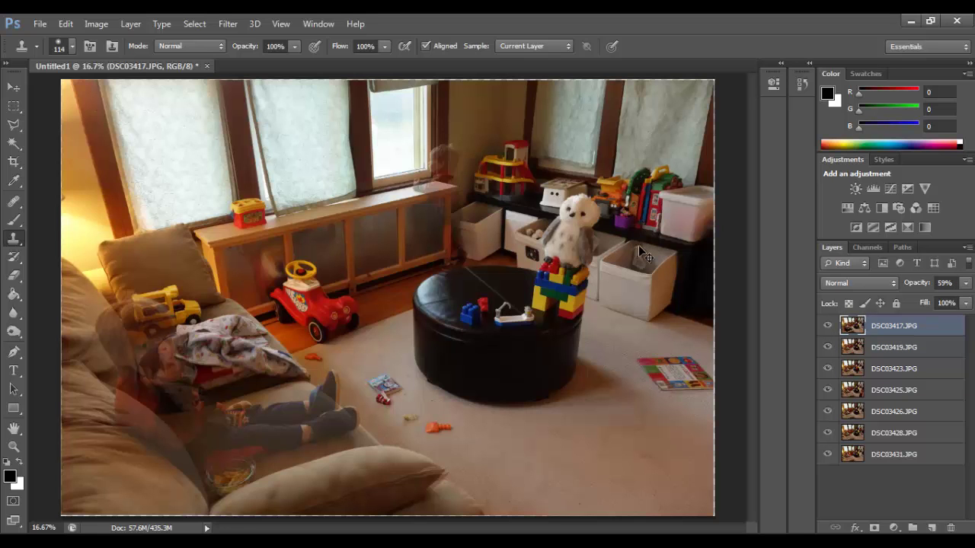
key("ctrl+plus")
key("ctrl+plus")
key("ctrl+plus")
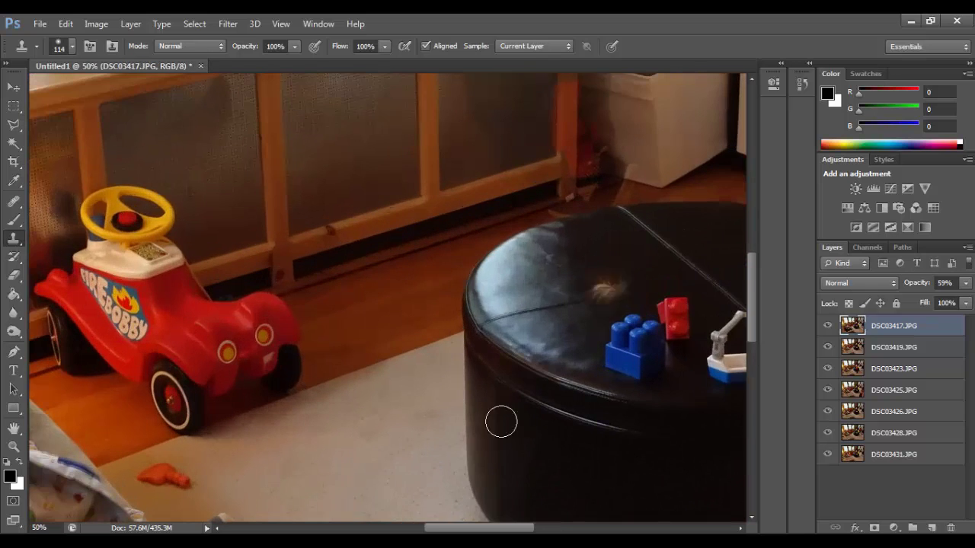
left_click_drag(754, 324, 751, 246)
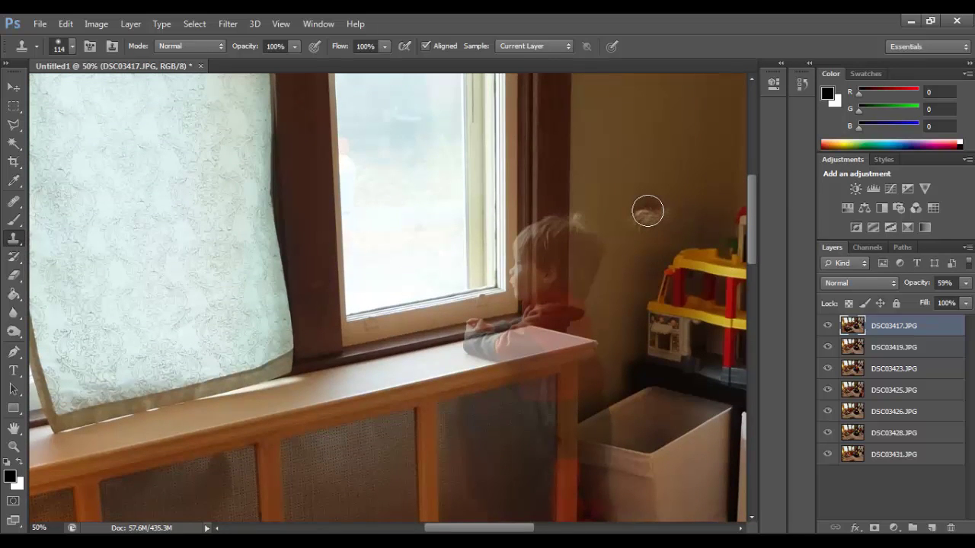
key("ctrl+plus")
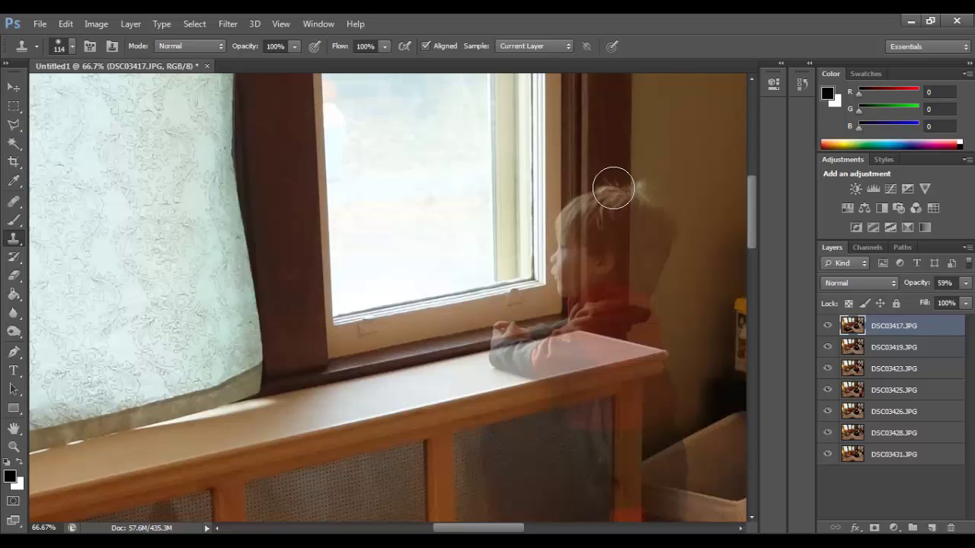
mouse_move(613, 187)
left_mouse_down()
mouse_move(606, 217)
mouse_move(613, 185)
mouse_move(576, 207)
mouse_move(556, 279)
mouse_move(564, 282)
mouse_move(589, 209)
mouse_move(613, 269)
mouse_move(616, 232)
mouse_move(644, 196)
mouse_move(670, 256)
mouse_move(632, 257)
mouse_move(638, 196)
mouse_move(655, 275)
mouse_move(650, 194)
mouse_move(660, 323)
mouse_move(613, 314)
mouse_move(632, 309)
mouse_move(505, 340)
mouse_move(624, 365)
mouse_move(608, 404)
mouse_move(592, 340)
mouse_move(573, 374)
mouse_move(570, 446)
mouse_move(583, 339)
mouse_move(524, 377)
mouse_move(505, 364)
mouse_move(549, 399)
mouse_move(568, 400)
mouse_move(560, 466)
mouse_move(607, 398)
mouse_move(658, 451)
mouse_move(646, 329)
mouse_move(640, 454)
mouse_move(655, 528)
mouse_move(680, 454)
mouse_move(620, 497)
mouse_move(602, 424)
mouse_move(612, 521)
mouse_move(581, 427)
mouse_move(564, 441)
mouse_move(570, 494)
mouse_move(559, 433)
mouse_move(537, 420)
mouse_move(534, 437)
mouse_move(557, 409)
mouse_move(541, 511)
mouse_move(594, 490)
left_mouse_up()
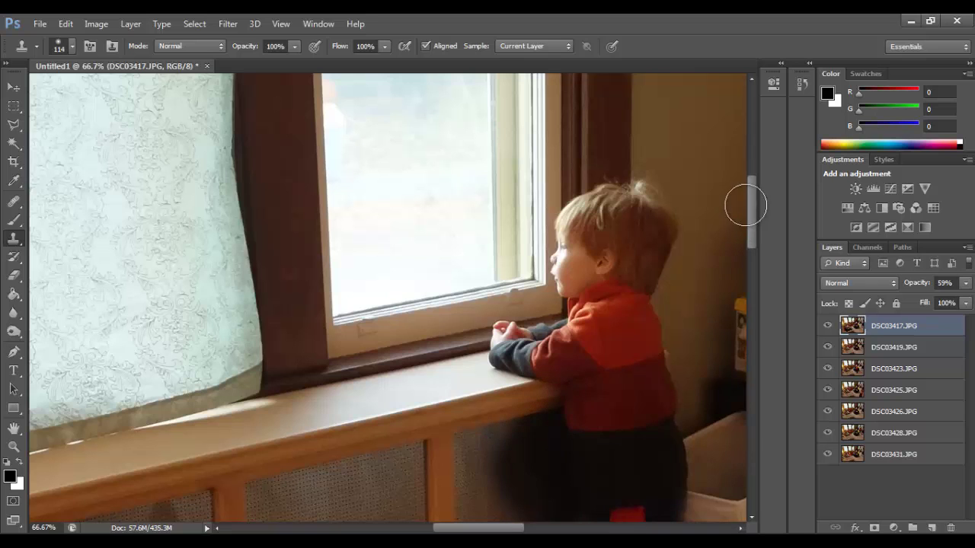
left_click_drag(753, 220, 757, 258)
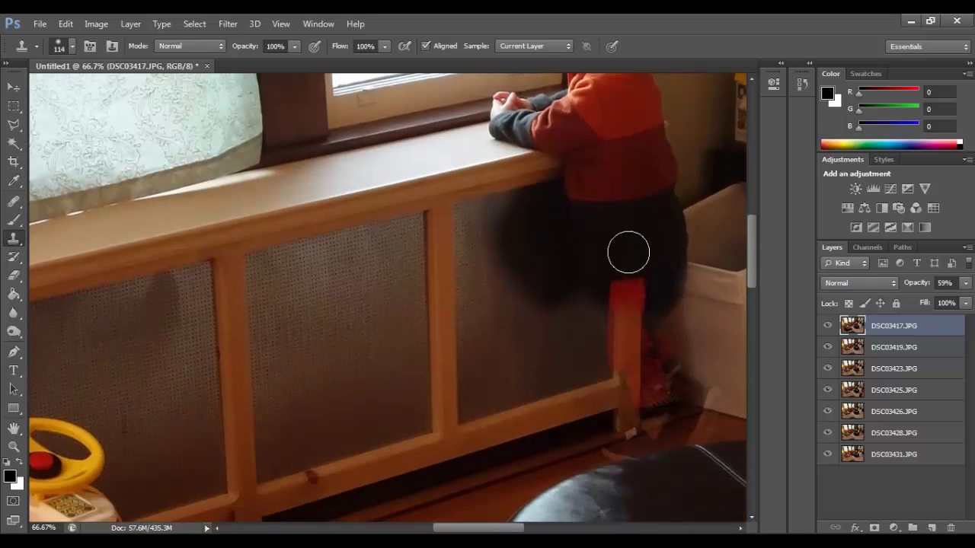
mouse_move(652, 362)
left_mouse_down()
mouse_move(666, 301)
mouse_move(682, 373)
mouse_move(674, 283)
mouse_move(683, 296)
mouse_move(683, 374)
mouse_move(711, 405)
mouse_move(708, 425)
mouse_move(625, 446)
mouse_move(604, 247)
mouse_move(596, 270)
mouse_move(614, 356)
mouse_move(533, 213)
mouse_move(563, 330)
mouse_move(597, 354)
mouse_move(582, 443)
mouse_move(565, 315)
mouse_move(551, 434)
mouse_move(549, 367)
mouse_move(495, 196)
mouse_move(523, 460)
mouse_move(589, 419)
mouse_move(688, 420)
mouse_move(696, 391)
mouse_move(607, 265)
mouse_move(603, 189)
mouse_move(631, 326)
mouse_move(613, 368)
left_mouse_up()
left_click_drag(754, 246, 748, 216)
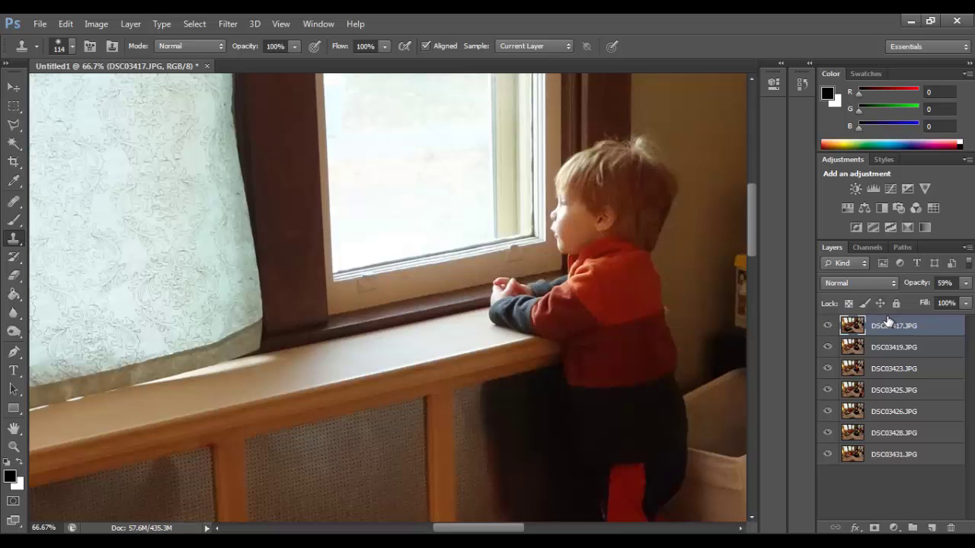
Set the opacity of the DSC03417.JPG layer to 100% and view the whole composite.
left_click(964, 284)
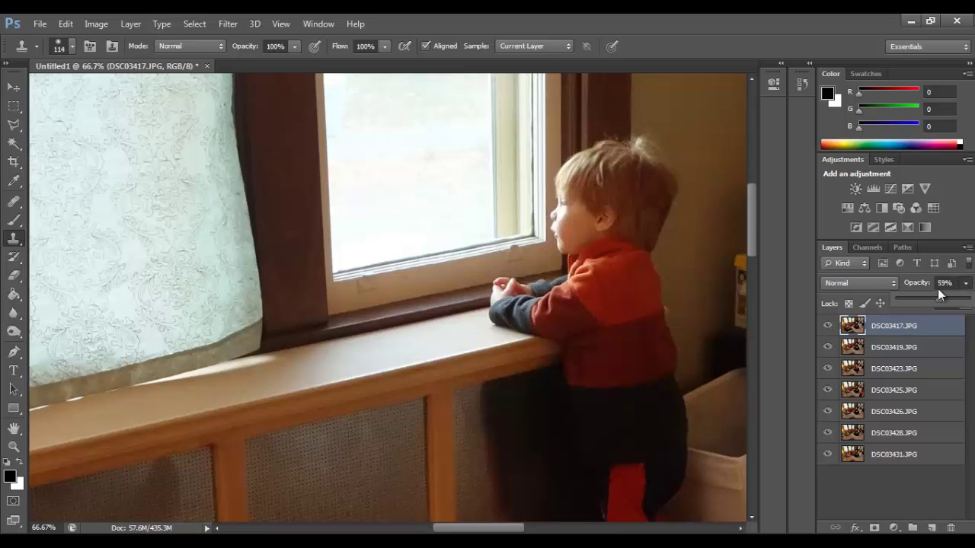
left_click_drag(936, 297, 972, 303)
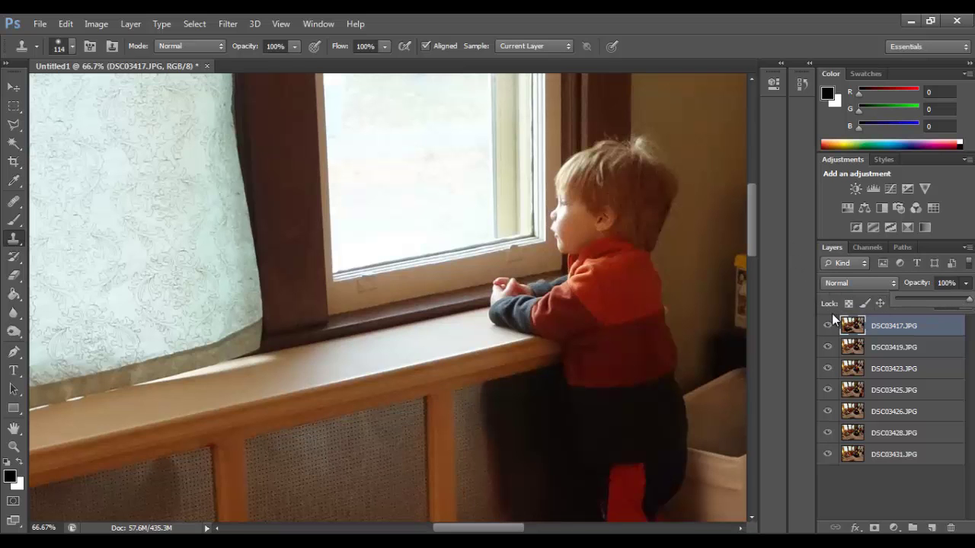
key("ctrl+minus")
key("ctrl+minus")
key("ctrl+minus")
key("ctrl+minus")
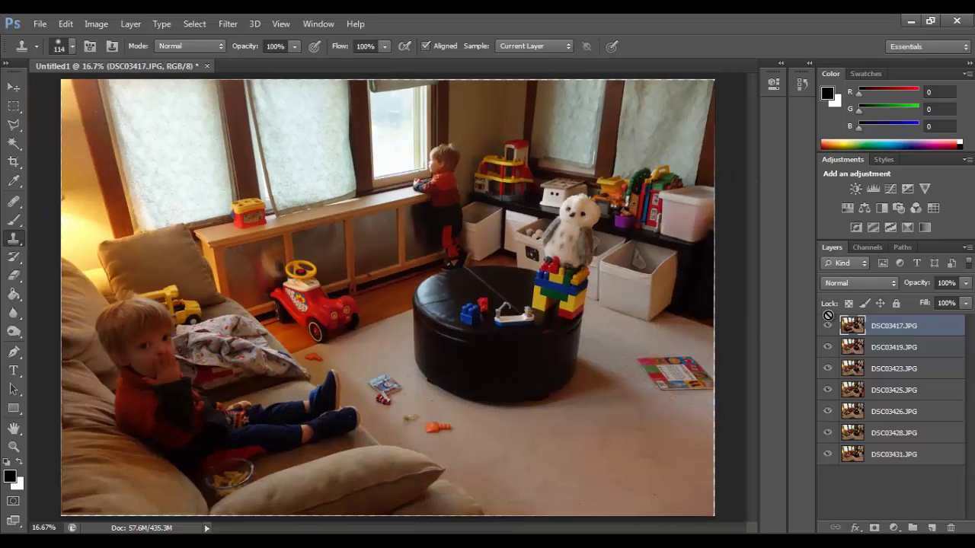
Hide the DSC03417.JPG and DSC03419.JPG layers to reveal the boy standing in front of the ottoman on DSC03423.JPG.
key("ctrl+plus")
key("ctrl+plus")
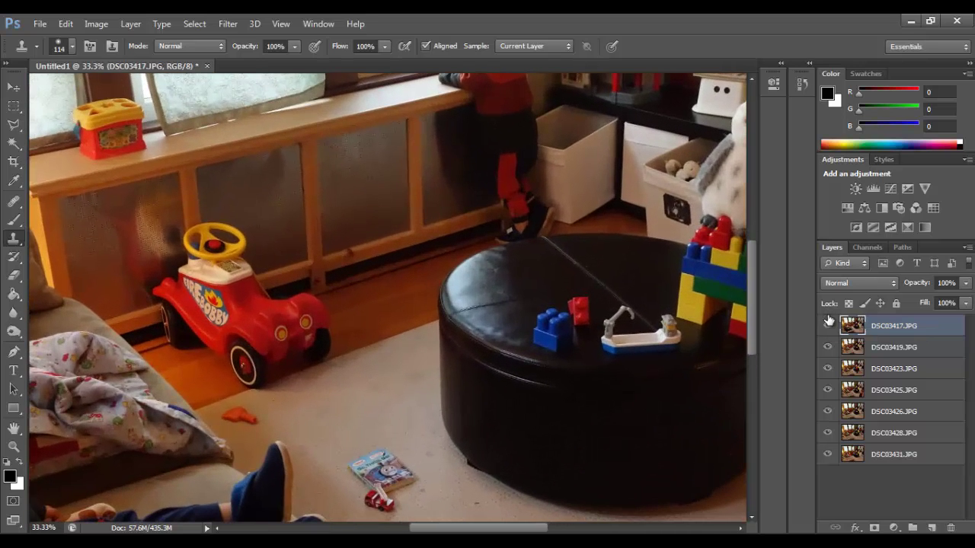
left_click(828, 326)
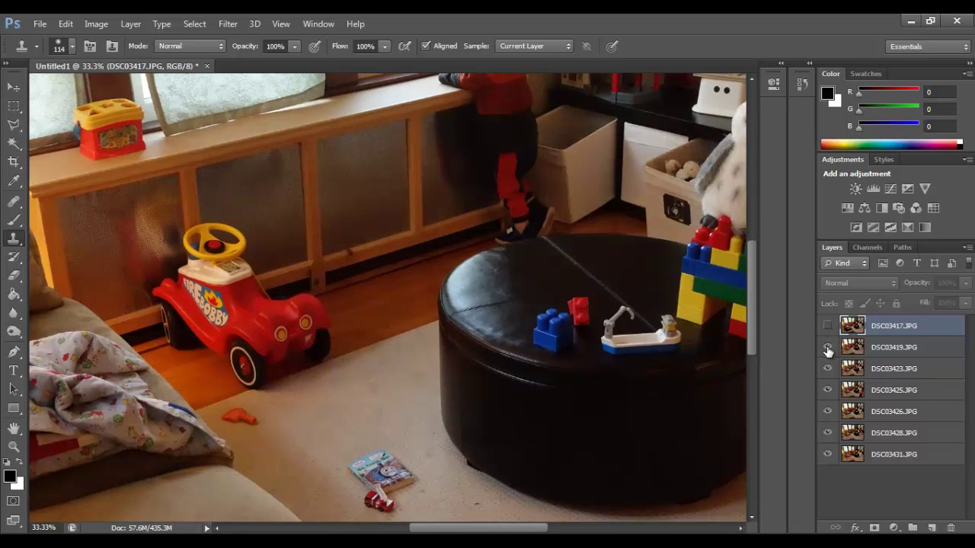
left_click(828, 348)
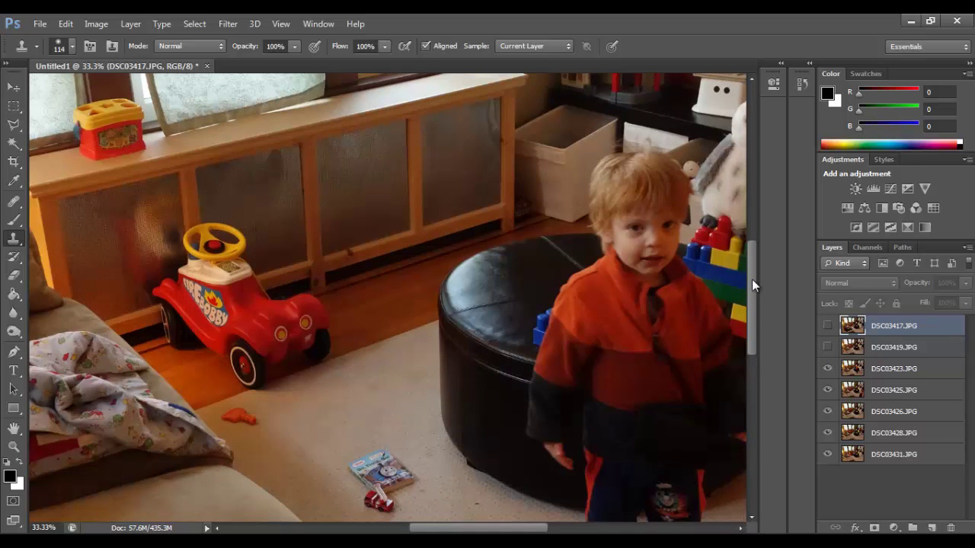
left_click_drag(501, 534, 531, 529)
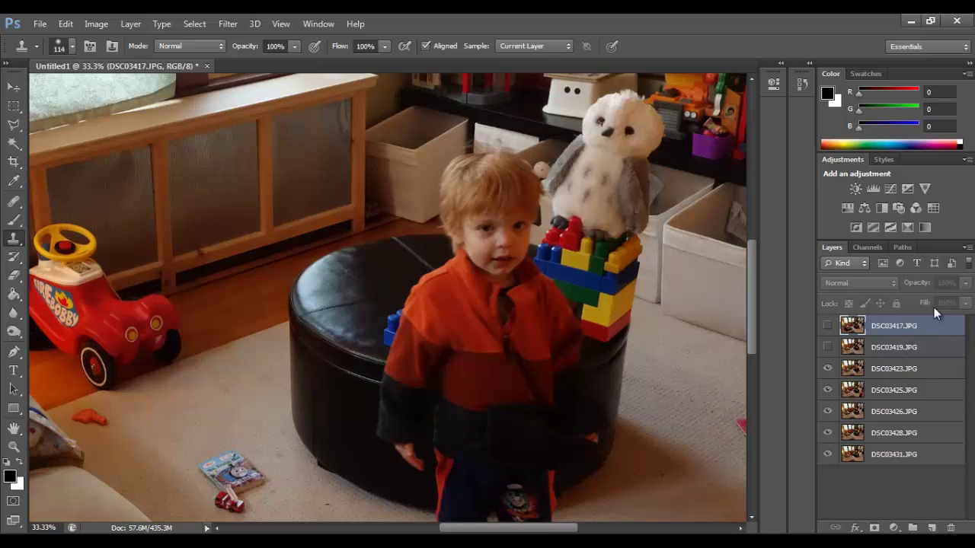
Show the DSC03417.JPG layer again and lower its opacity to 53%.
left_click(828, 327)
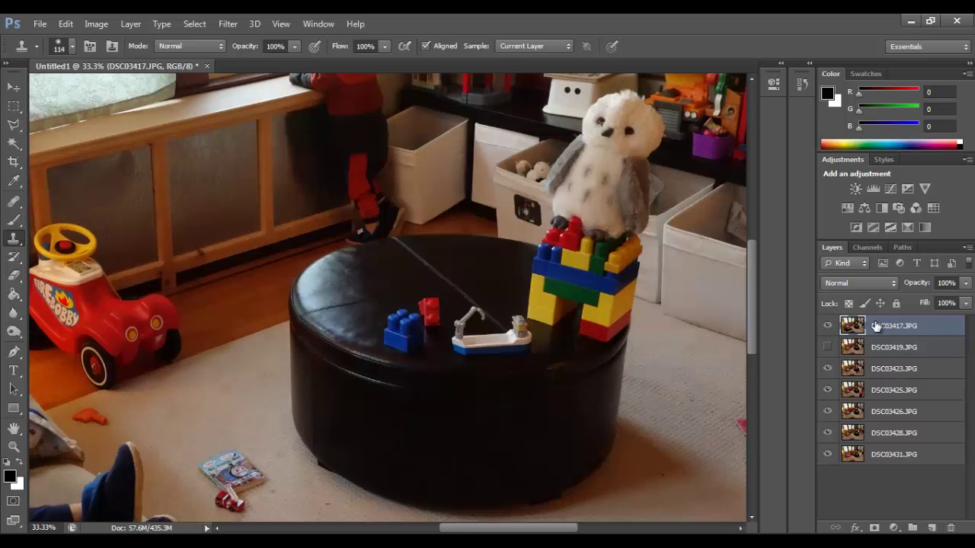
left_click(966, 286)
left_click(931, 295)
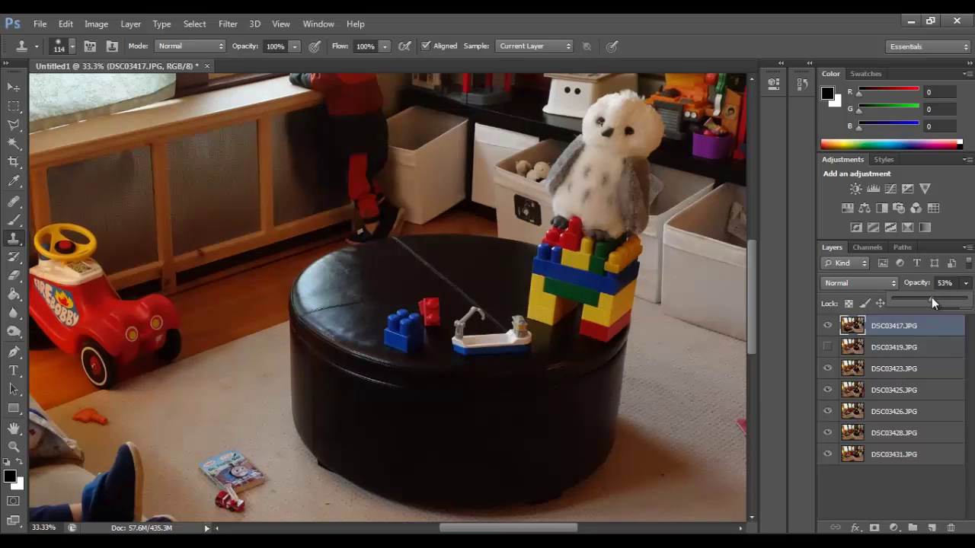
Set the Clone Stamp source on the DSC03423.JPG layer at the sleeve edge of the boy in front of the ottoman.
left_click(885, 369)
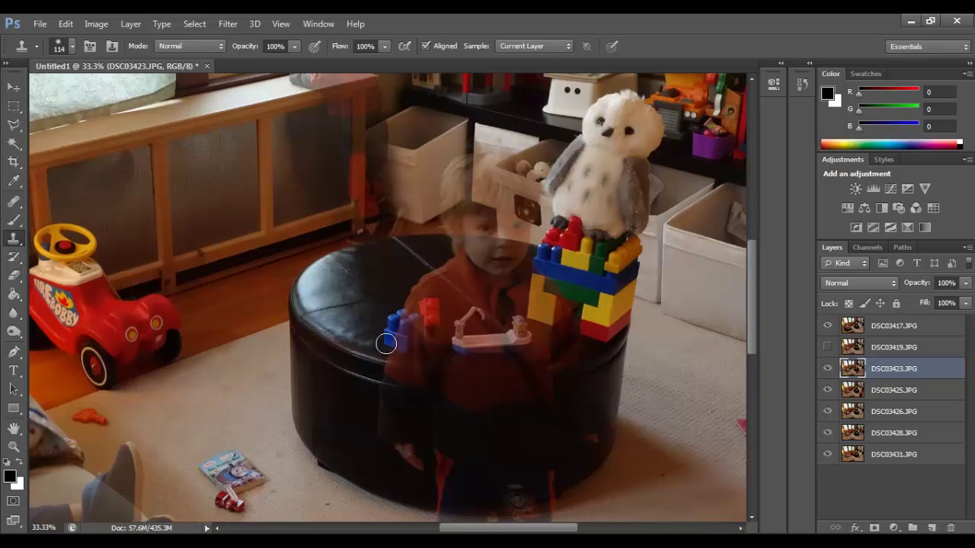
mouse_move(385, 363)
left_mouse_down()
mouse_move(374, 370)
mouse_move(450, 379)
left_mouse_up()
mouse_move(754, 318)
left_mouse_down()
mouse_move(755, 359)
mouse_move(751, 320)
left_mouse_up()
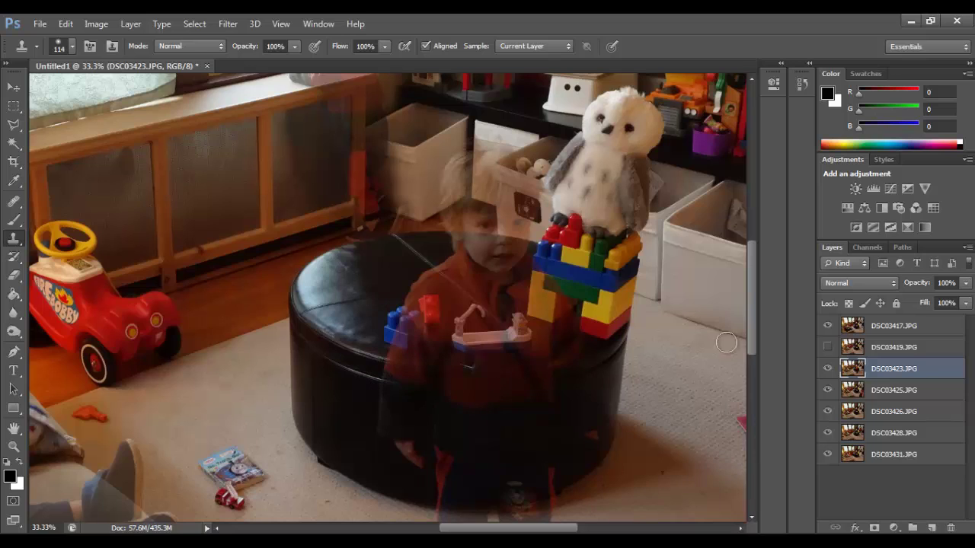
Clone the standing boy's head, shoulder and sleeve onto the DSC03417.JPG layer over his faint image, enlarging the brush to 200.
left_click(913, 327)
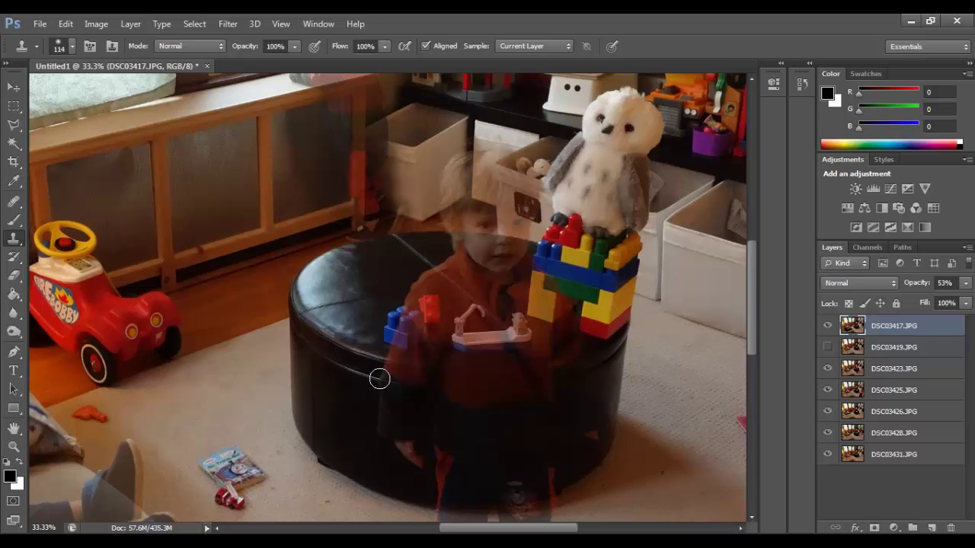
mouse_move(380, 377)
left_mouse_down()
mouse_move(392, 318)
mouse_move(400, 360)
mouse_move(402, 321)
mouse_move(415, 346)
mouse_move(434, 297)
mouse_move(390, 364)
mouse_move(421, 263)
mouse_move(435, 254)
mouse_move(440, 271)
mouse_move(421, 305)
mouse_move(458, 267)
mouse_move(445, 187)
mouse_move(461, 152)
mouse_move(516, 150)
mouse_move(515, 180)
mouse_move(541, 175)
mouse_move(508, 179)
mouse_move(481, 158)
mouse_move(470, 222)
mouse_move(514, 202)
mouse_move(531, 216)
mouse_move(505, 248)
mouse_move(498, 163)
mouse_move(490, 248)
mouse_move(477, 219)
mouse_move(454, 228)
mouse_move(515, 246)
mouse_move(484, 271)
mouse_move(485, 249)
mouse_move(469, 305)
left_mouse_up()
key("bracketright")
key("bracketright")
key("bracketright")
key("bracketright")
key("bracketright")
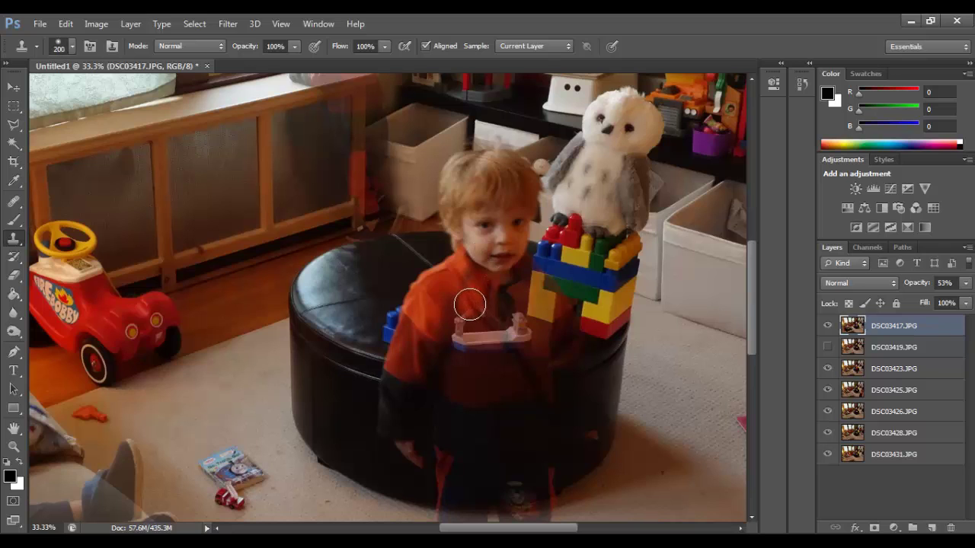
Clone the rest of the boy's jacket, trousers and shoes onto the DSC03417.JPG layer with a brush size of 300.
mouse_move(532, 264)
left_mouse_down()
mouse_move(543, 314)
mouse_move(569, 347)
mouse_move(520, 402)
mouse_move(517, 462)
mouse_move(525, 344)
mouse_move(504, 267)
mouse_move(487, 332)
mouse_move(412, 315)
mouse_move(459, 465)
mouse_move(458, 500)
mouse_move(528, 475)
mouse_move(529, 518)
left_mouse_up()
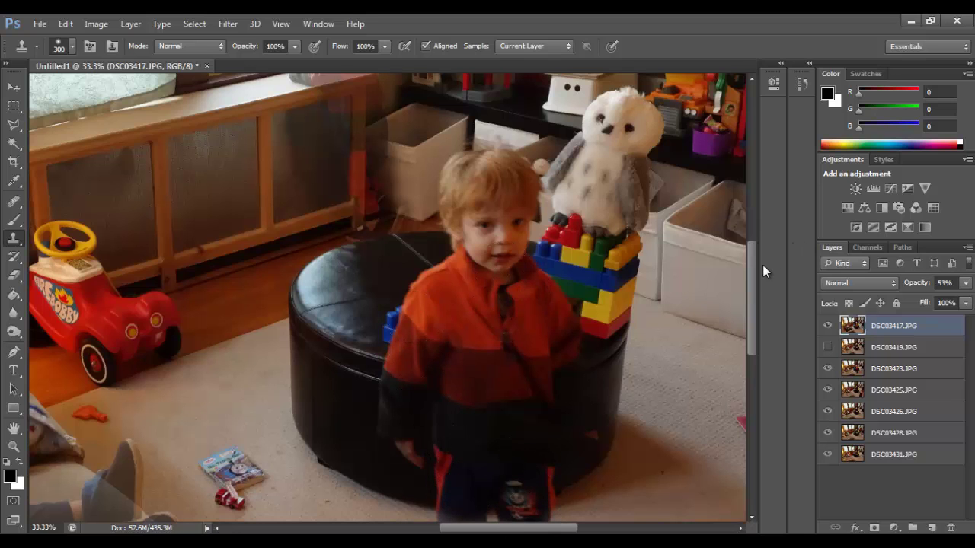
left_click_drag(752, 276, 751, 311)
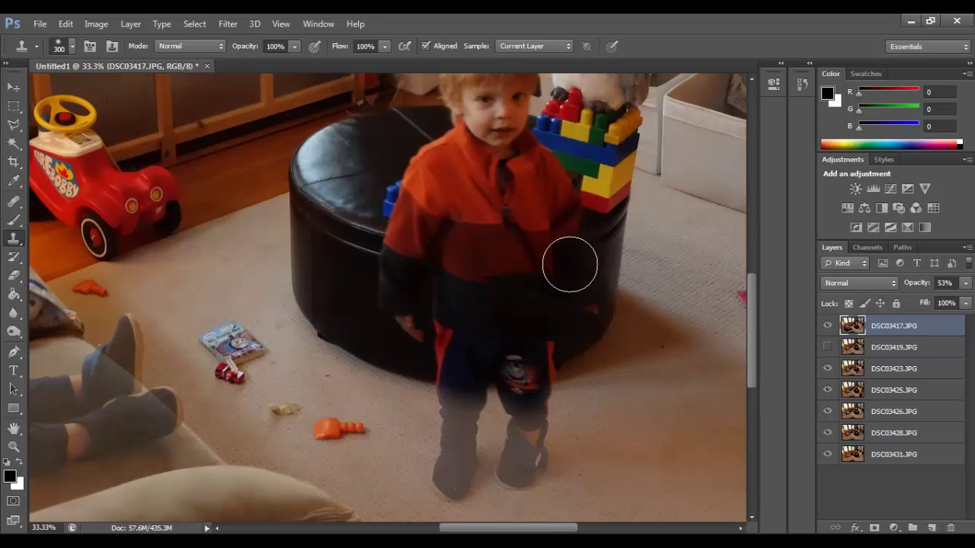
mouse_move(553, 364)
left_mouse_down()
mouse_move(516, 467)
mouse_move(512, 371)
mouse_move(481, 346)
mouse_move(474, 459)
mouse_move(439, 497)
mouse_move(449, 300)
mouse_move(418, 329)
mouse_move(393, 261)
mouse_move(429, 193)
mouse_move(477, 181)
mouse_move(485, 326)
mouse_move(549, 294)
mouse_move(577, 298)
mouse_move(590, 317)
mouse_move(548, 175)
mouse_move(518, 148)
left_mouse_up()
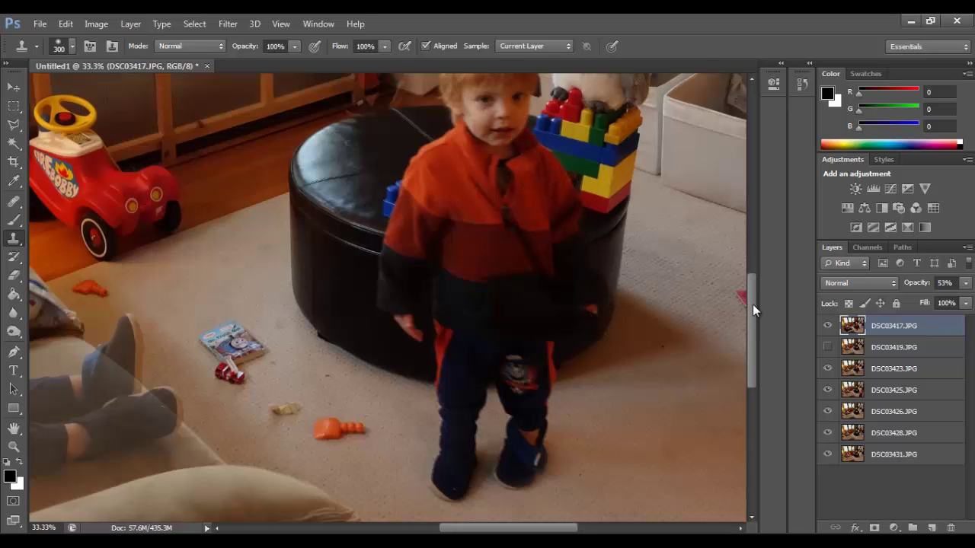
Restore the DSC03417.JPG layer's opacity to 100% and view the whole picture with the boy in front of the ottoman.
left_click_drag(752, 303, 749, 255)
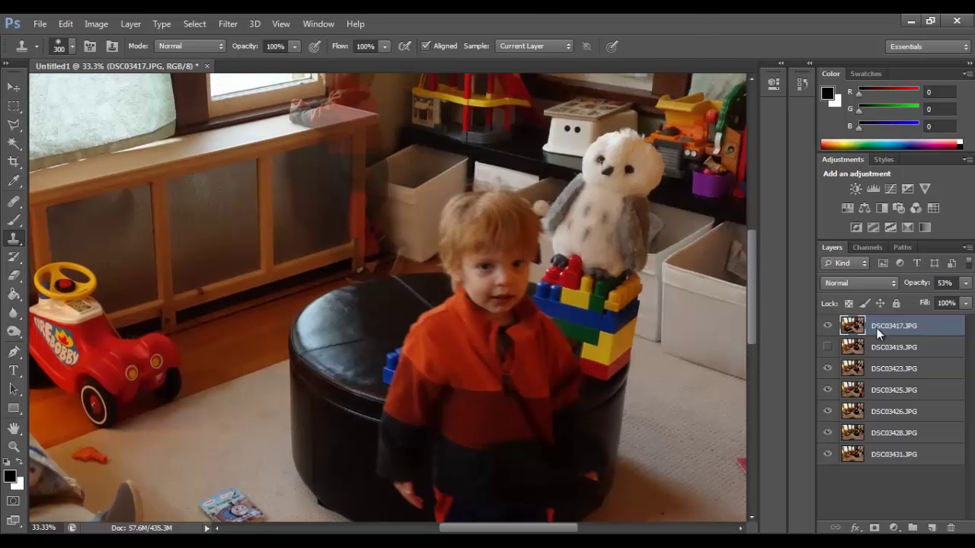
left_click(966, 284)
left_click(971, 303)
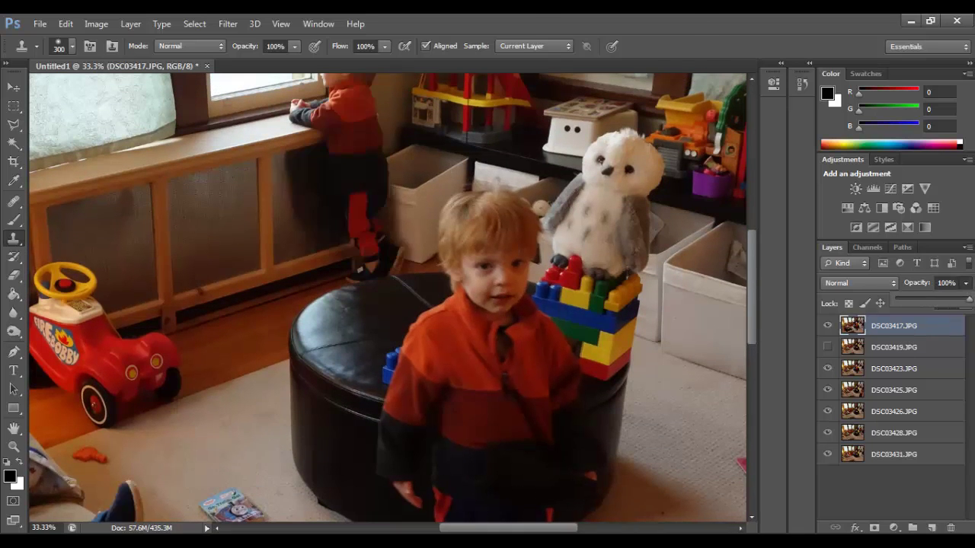
key("ctrl+minus")
key("ctrl+minus")
key("ctrl+minus")
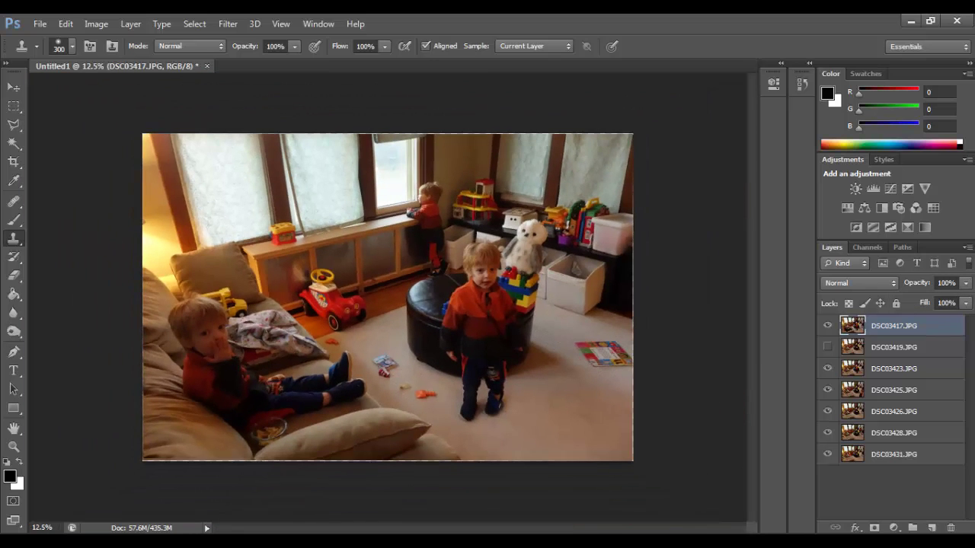
key("ctrl+plus")
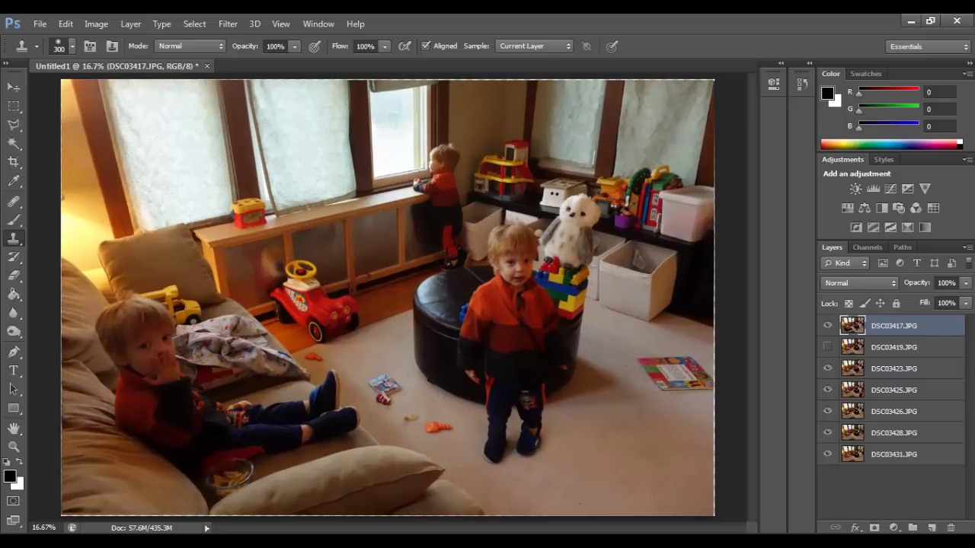